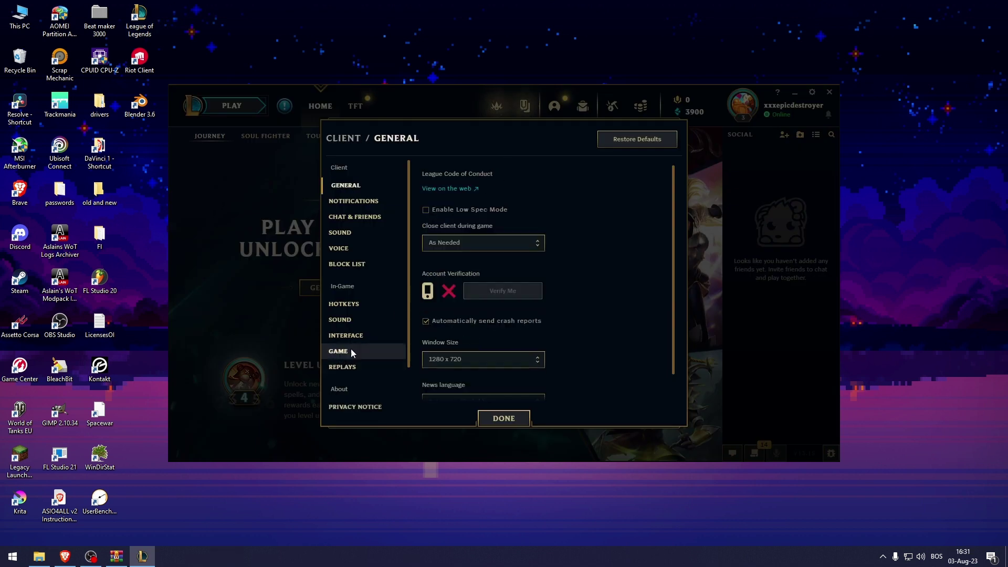
- Open the GAME page under In-Game in the League of Legends client settings to review it
click(351, 353)
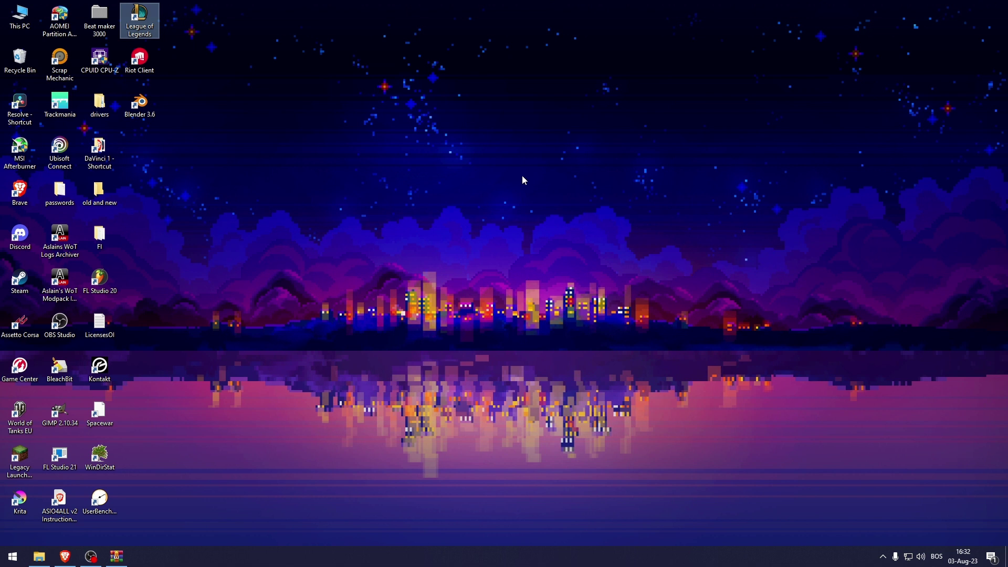
- Choose 60.000 Hz as the monitor refresh rate in Advanced display settings, then close Settings
right_click(541, 186)
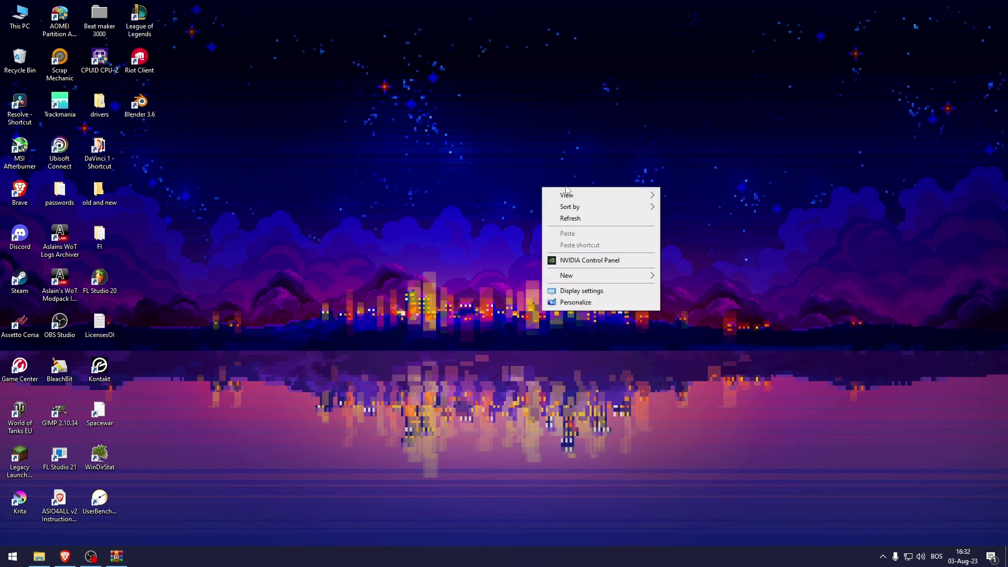
click(569, 291)
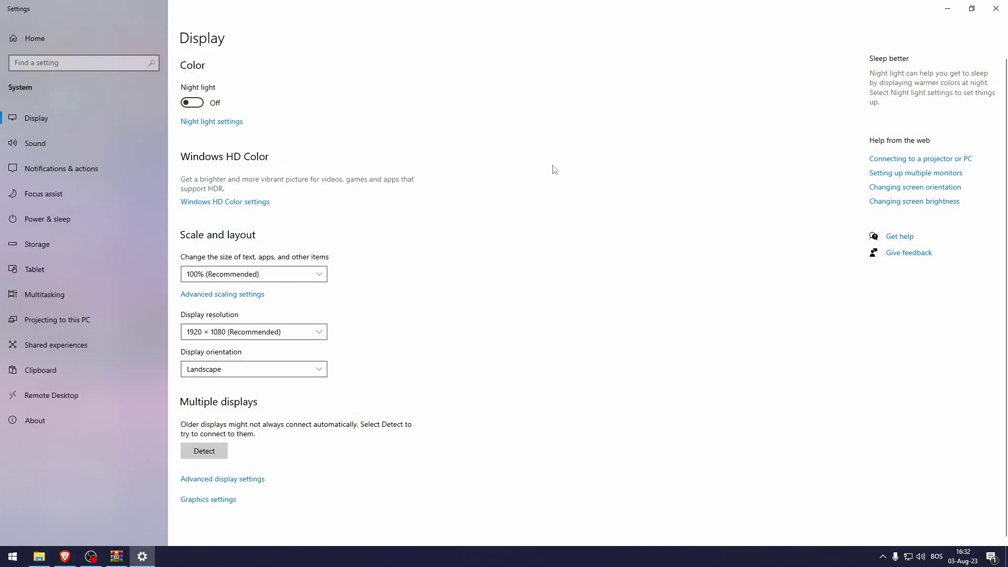
click(235, 485)
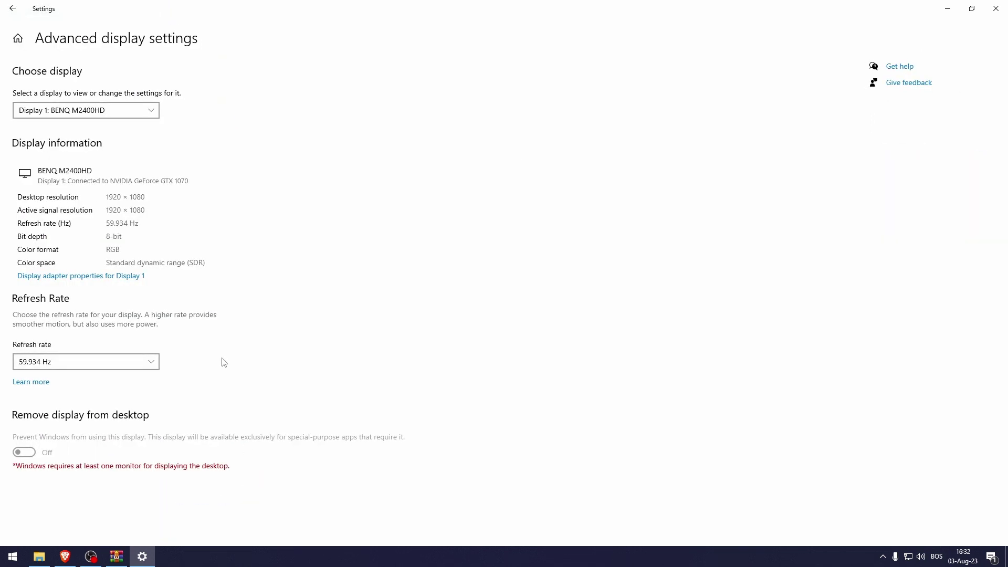
click(142, 362)
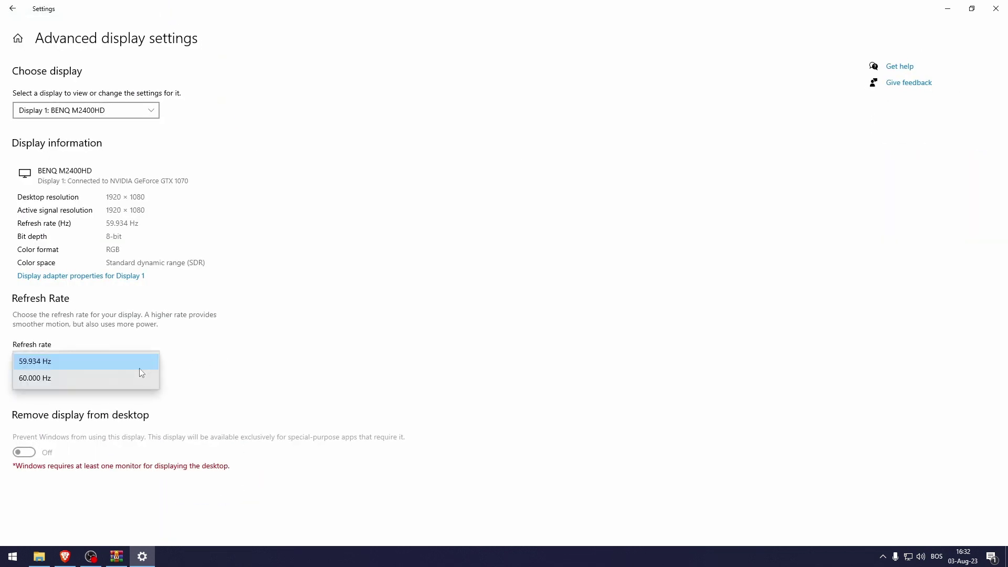
click(60, 379)
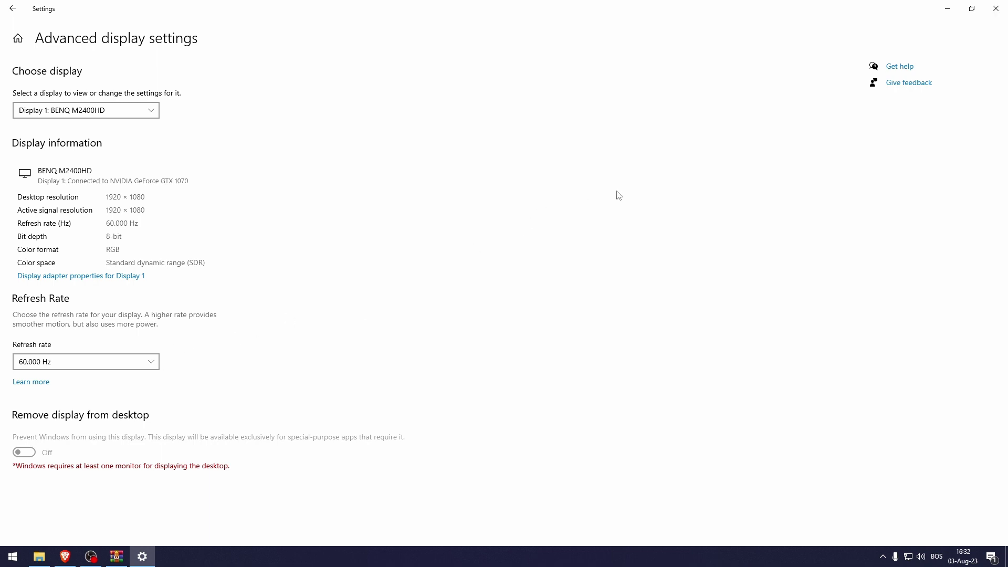
click(995, 8)
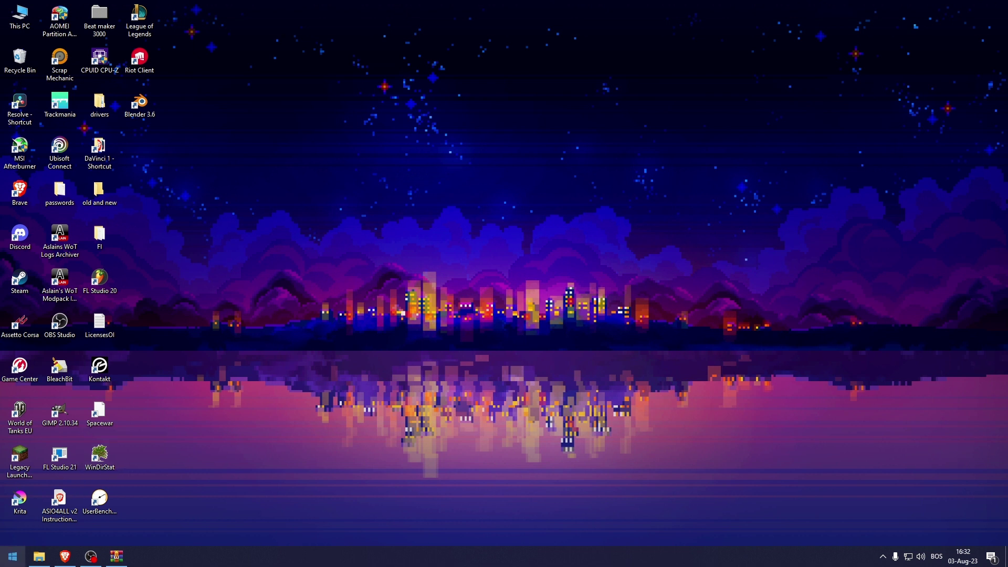
- Confirm Game Mode is on, then switch on Hardware-accelerated GPU scheduling in Graphics settings
click(13, 556)
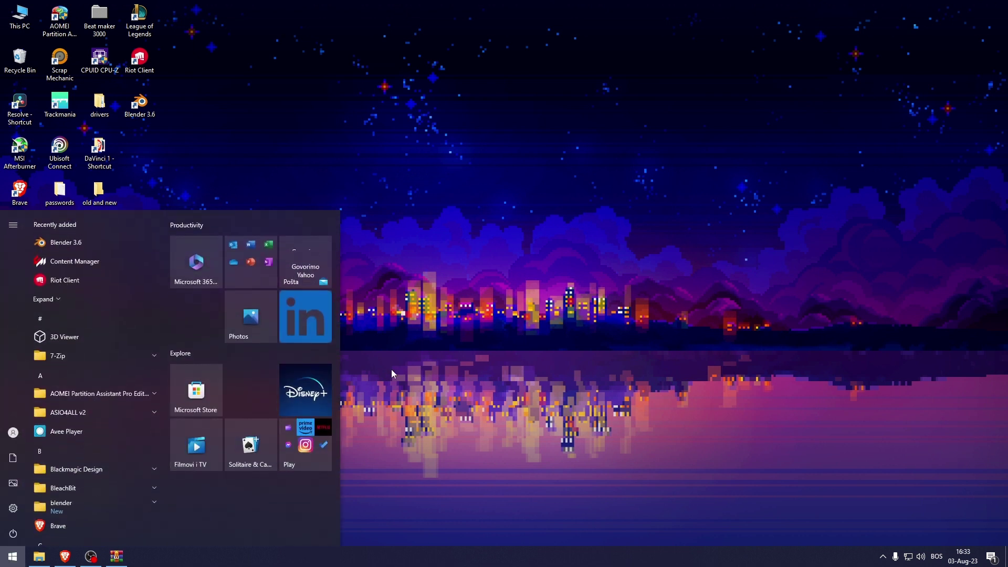
text(game)
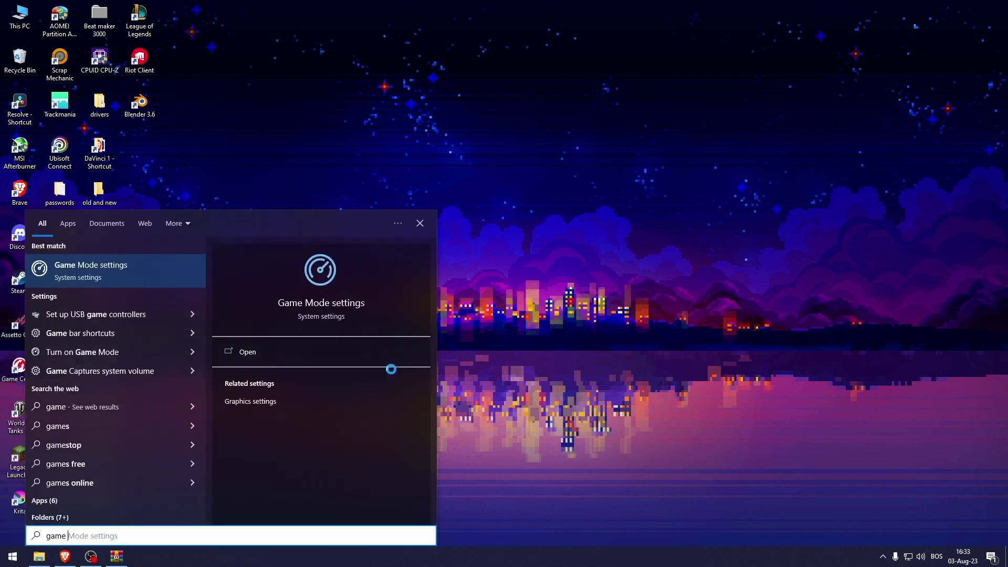
click(139, 264)
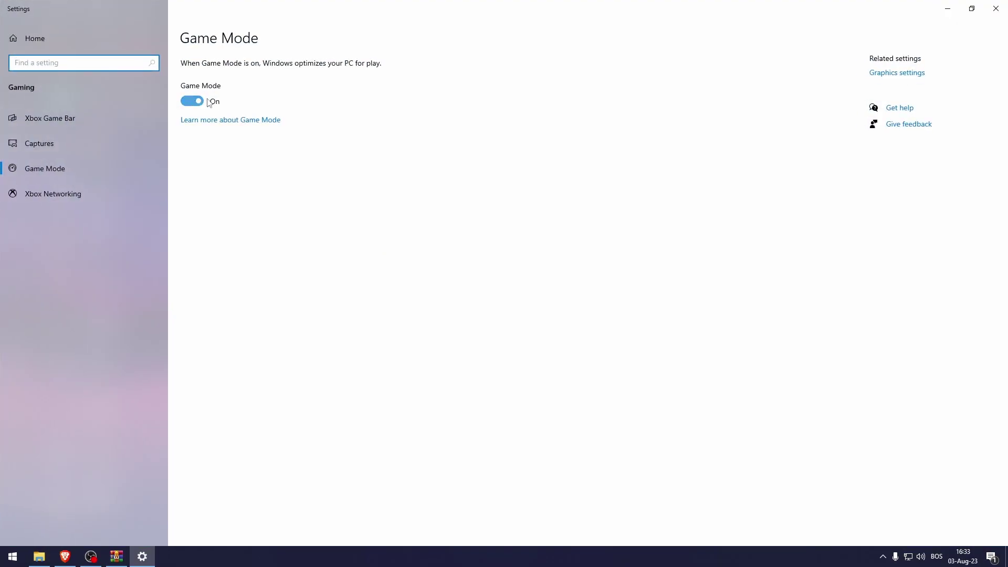
key(super)
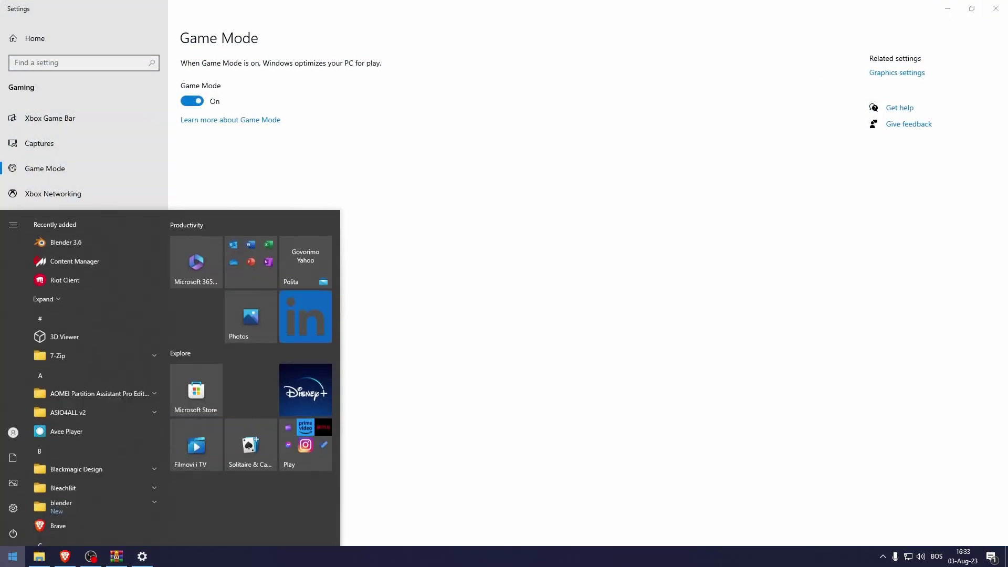
text(grap)
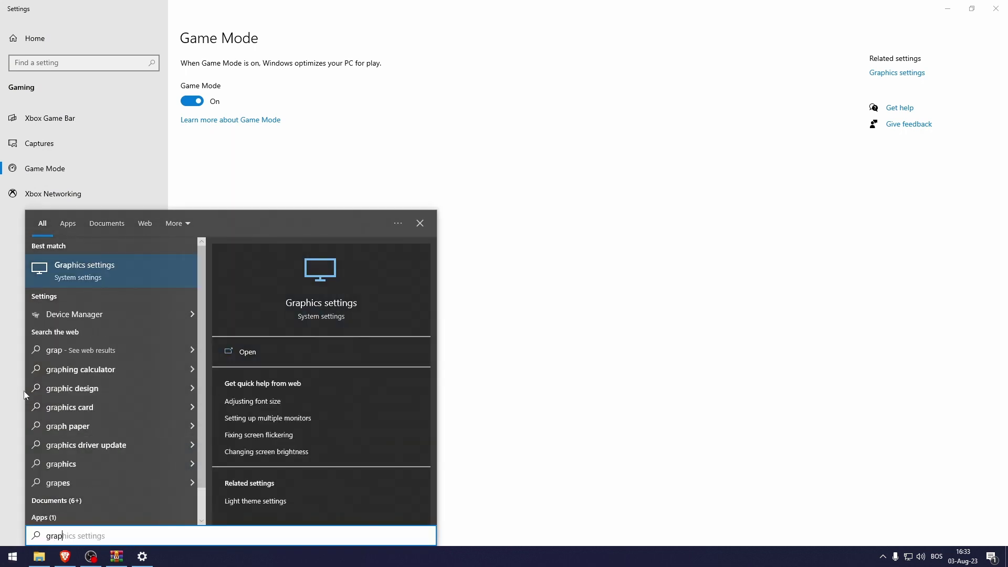
key(Return)
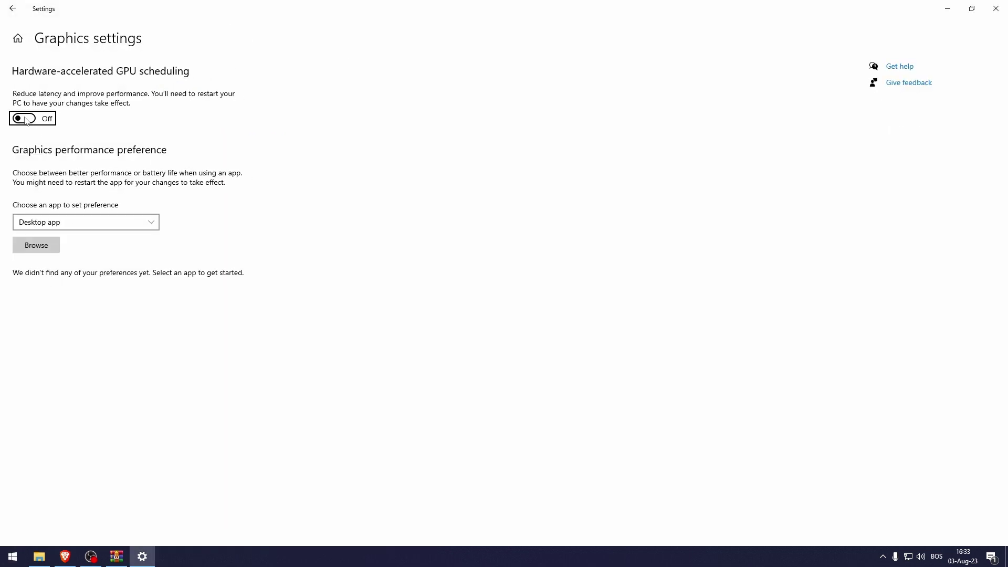
click(26, 119)
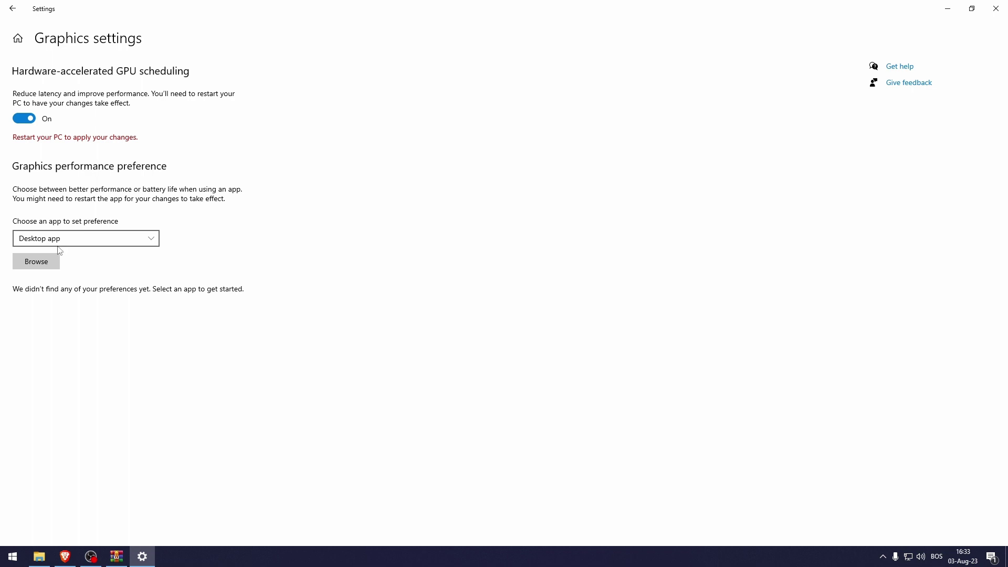
- Add D:\Games\Riot Games\League of Legends\Game\League of Legends.exe to graphics preferences, then close Settings
click(29, 262)
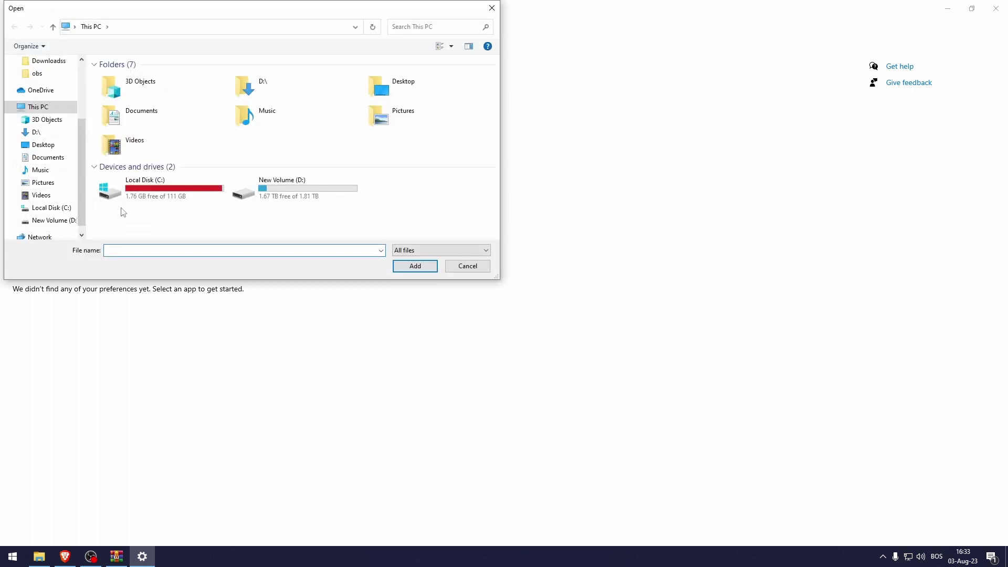
double_click(134, 189)
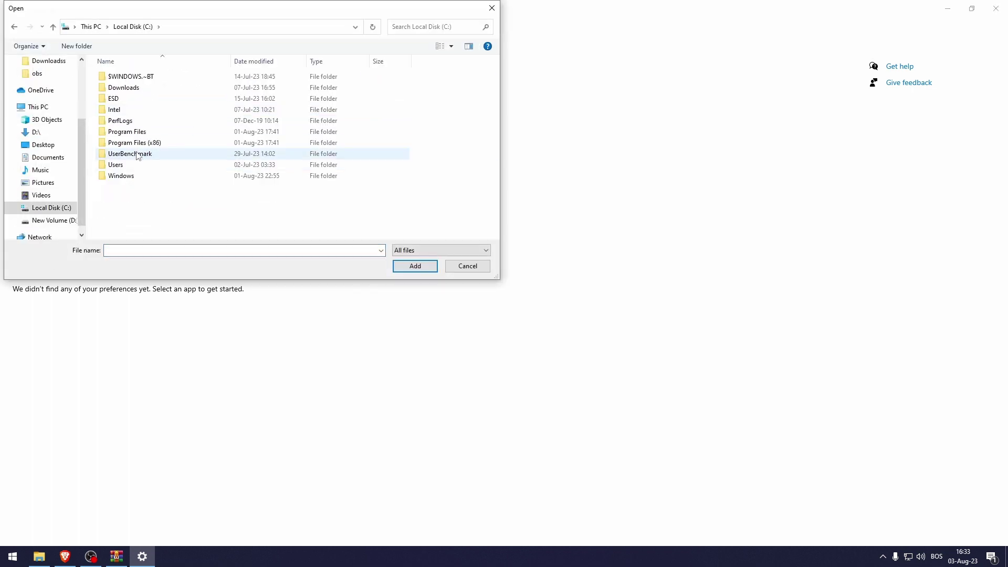
click(47, 219)
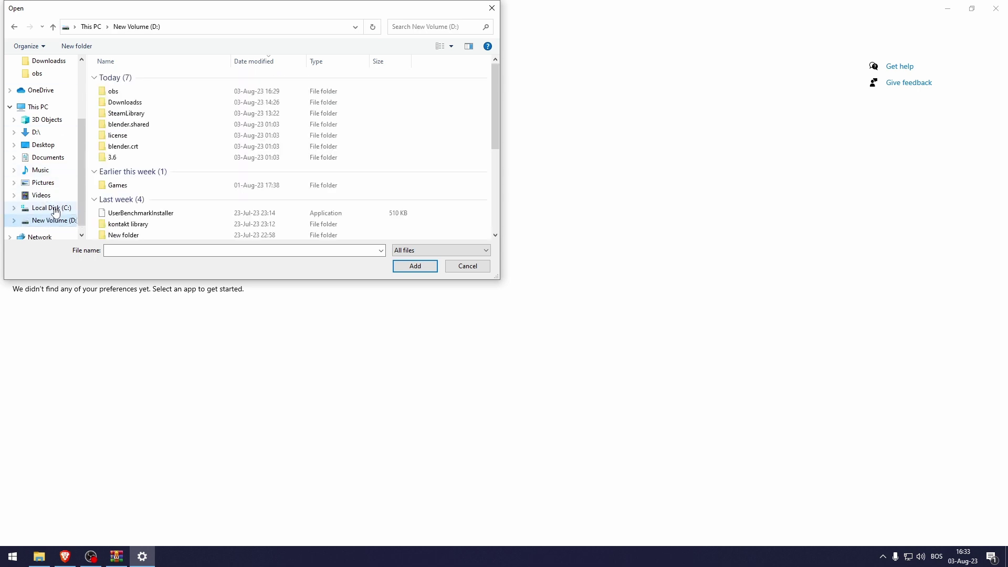
double_click(118, 186)
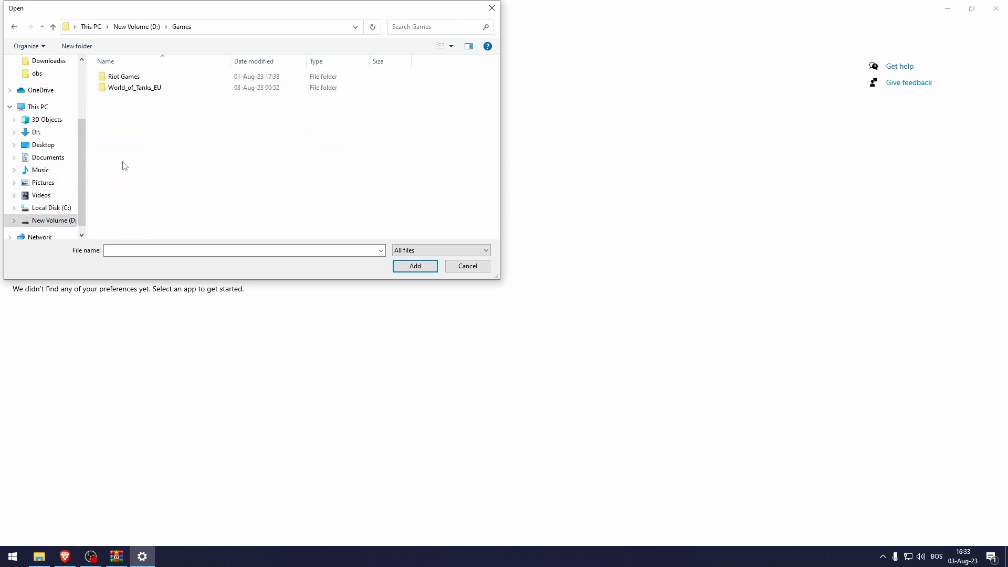
double_click(127, 77)
double_click(131, 78)
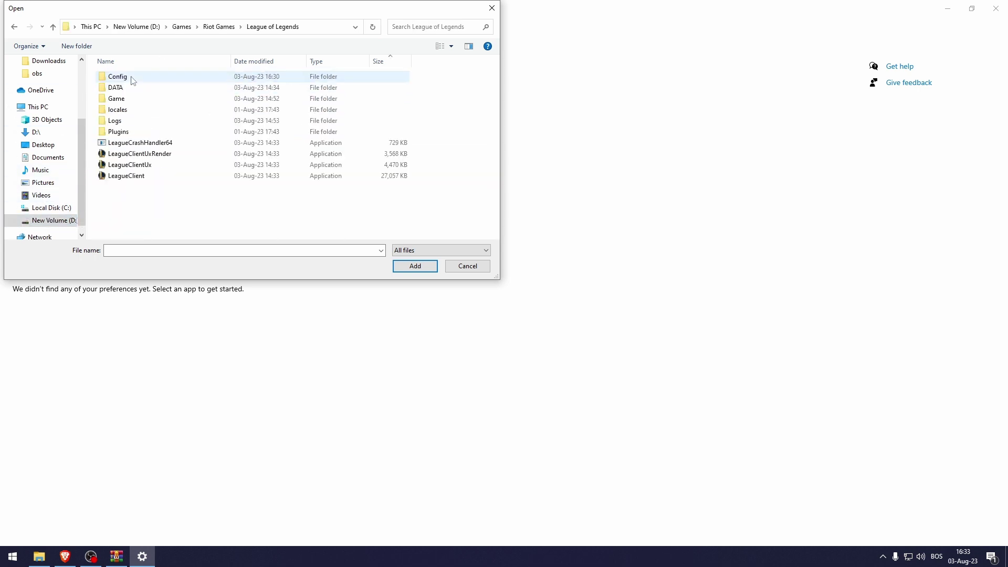
double_click(123, 100)
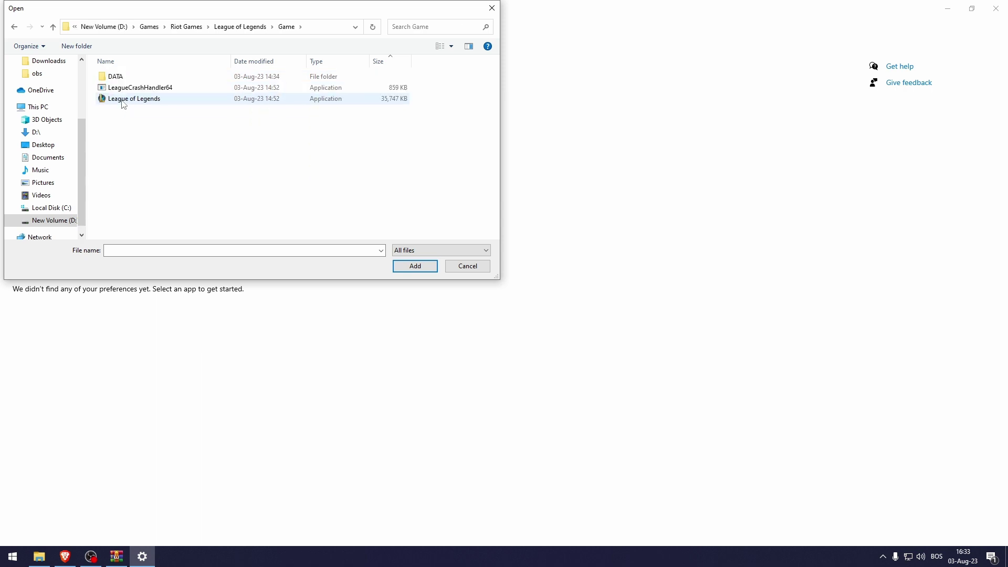
click(123, 101)
click(414, 267)
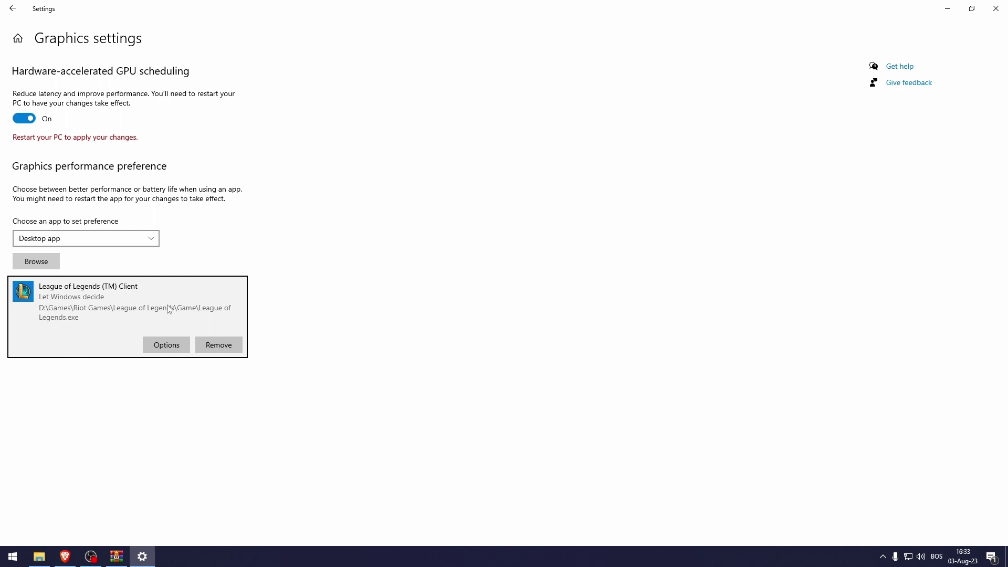
key(alt+F4)
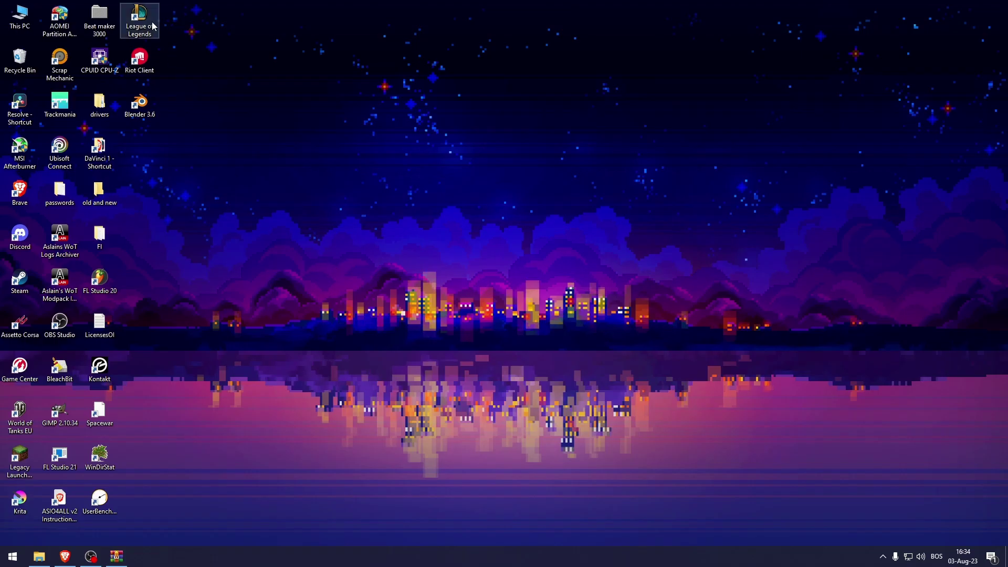
- Tick Disable fullscreen optimizations in the League of Legends shortcut's Compatibility properties, then Apply and OK
right_click(138, 17)
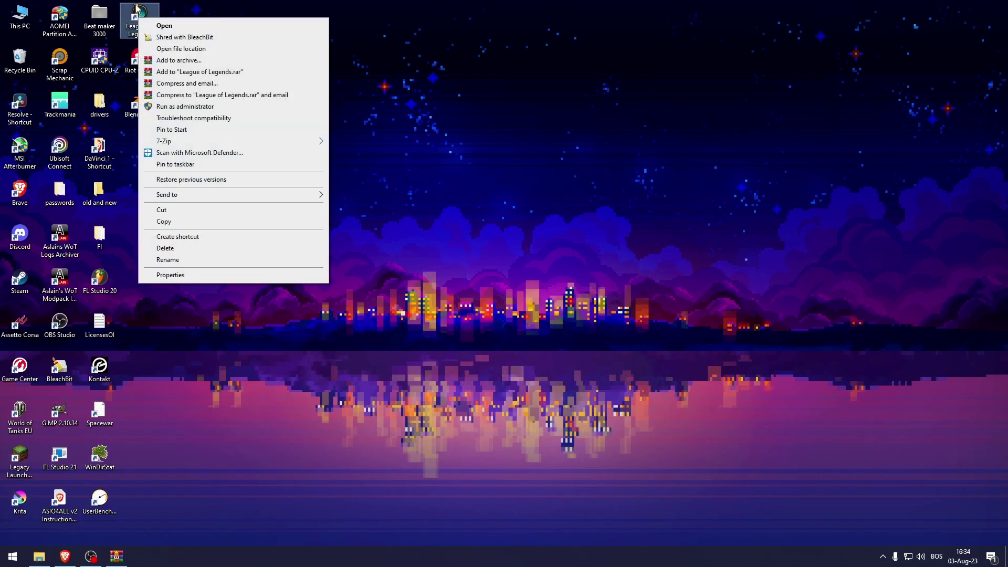
click(178, 275)
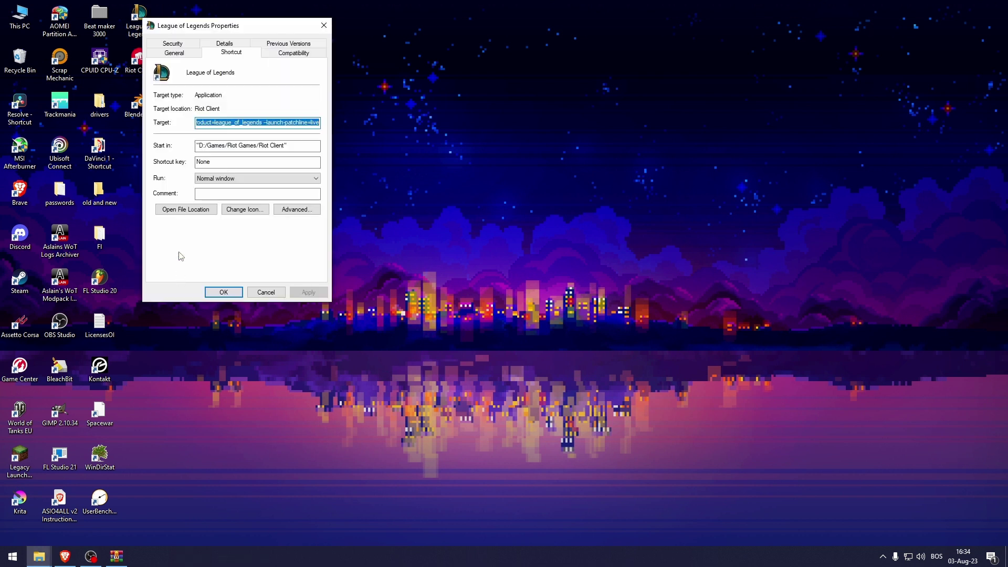
click(287, 56)
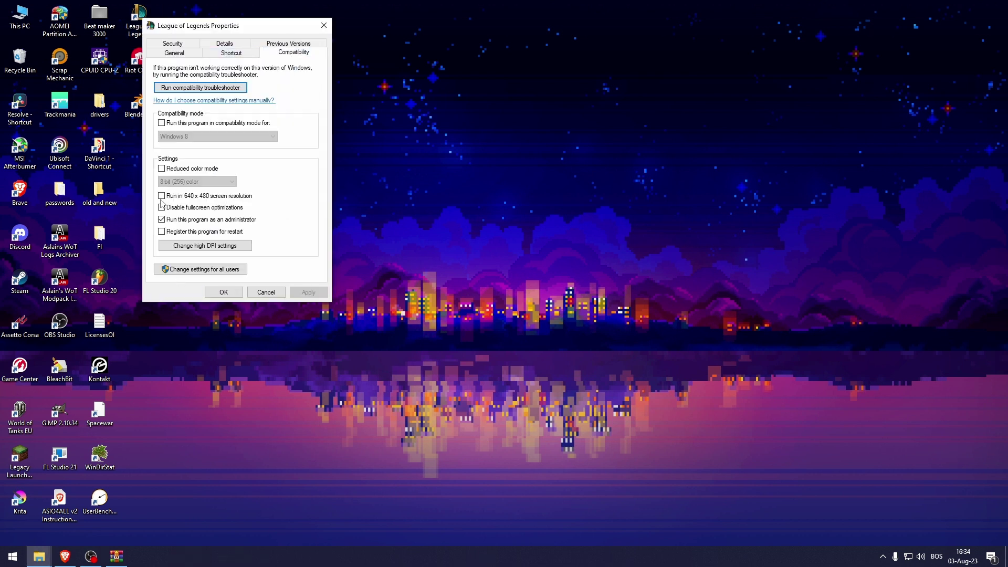
click(162, 207)
click(308, 292)
key(Return)
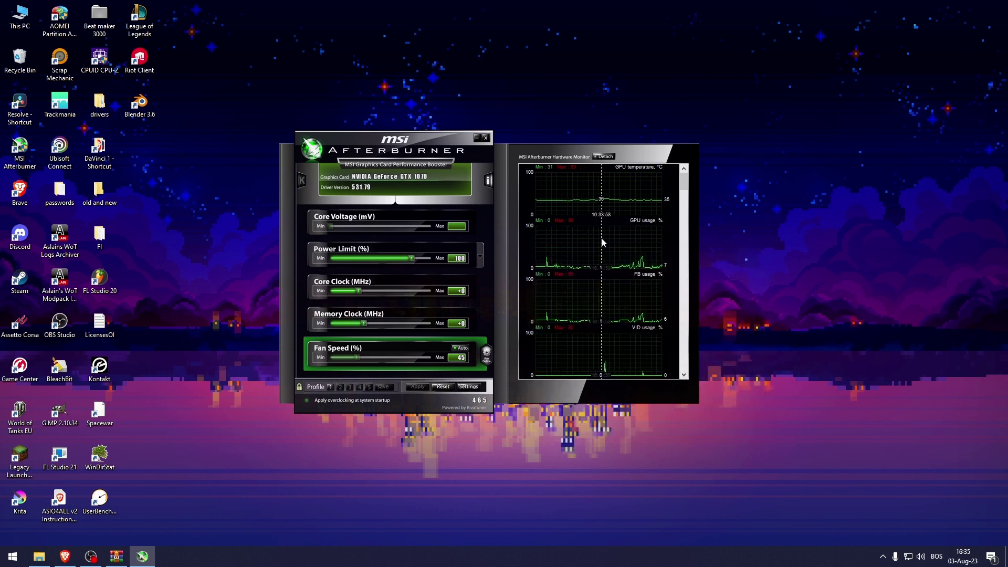
scroll(600, 244, down, 5)
scroll(607, 263, down, 1)
scroll(606, 263, down, 5)
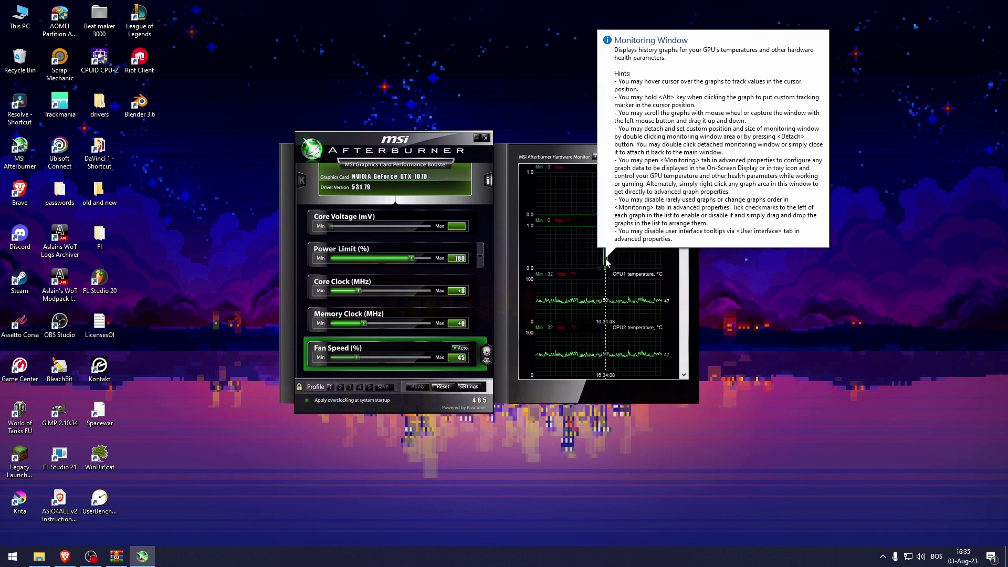
scroll(646, 240, up, 1)
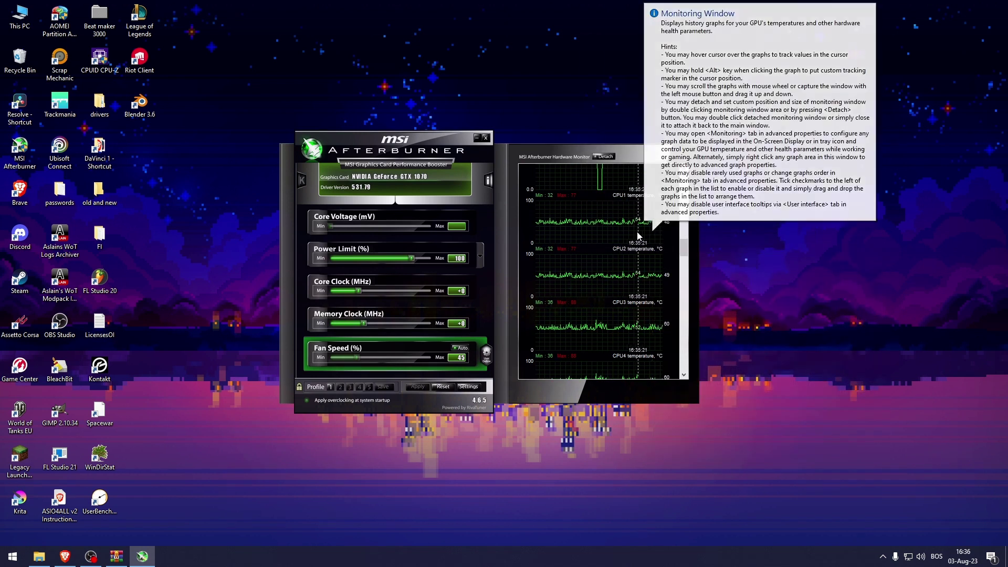
scroll(604, 229, up, 3)
scroll(604, 228, up, 5)
scroll(604, 228, up, 2)
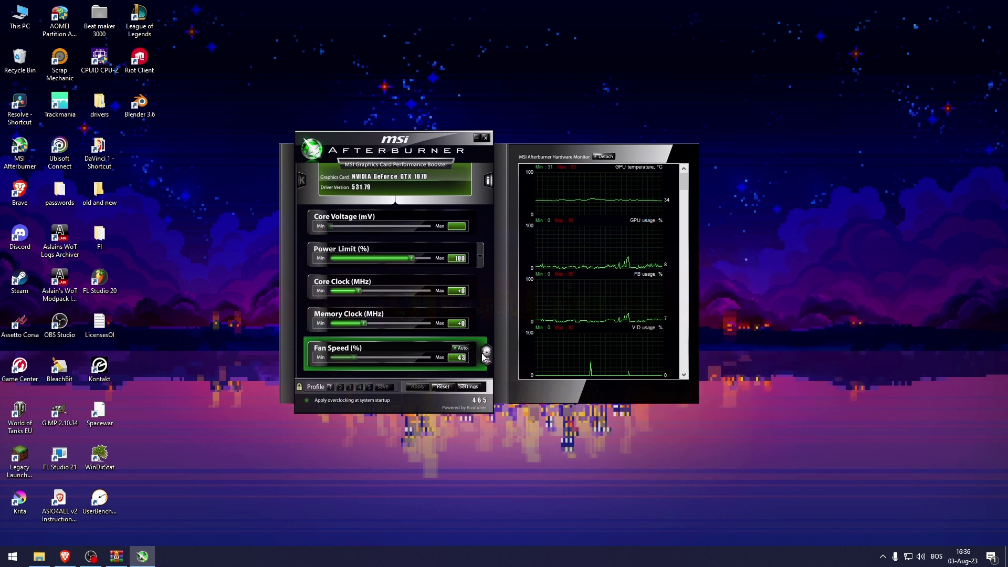
click(469, 387)
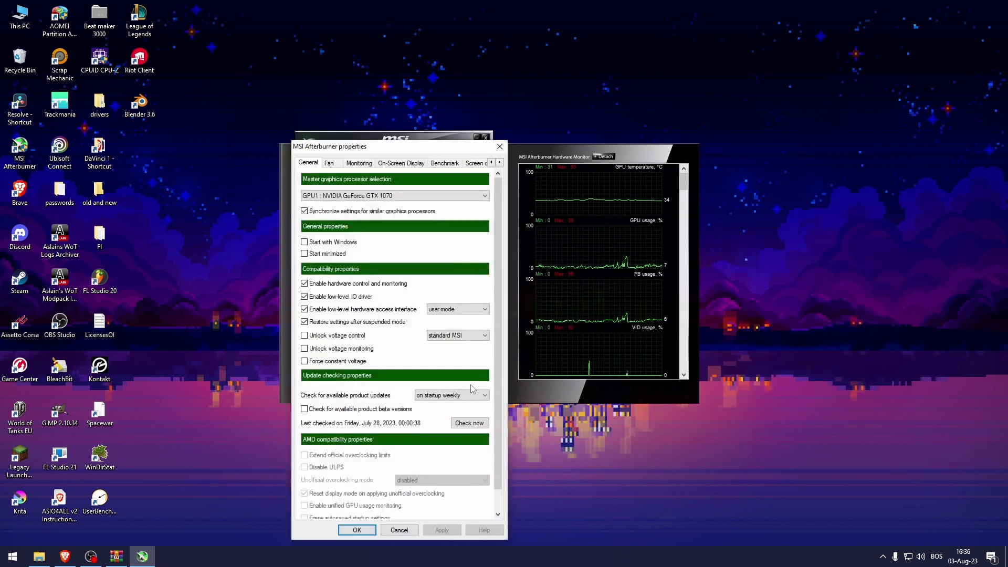
click(329, 162)
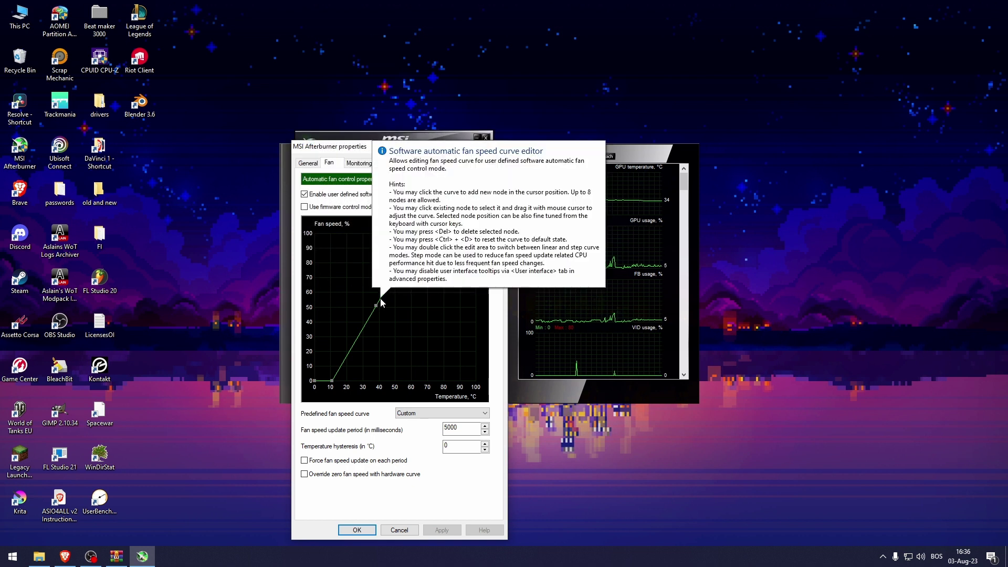
key(Escape)
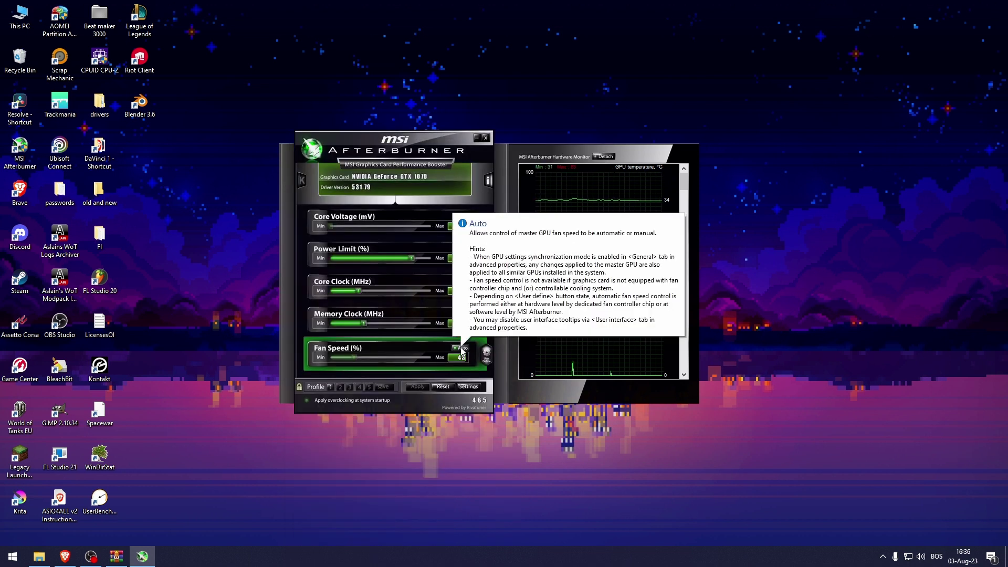
- Leave the MSI Afterburner fan speed on manual control at 43%, then close Afterburner
click(461, 348)
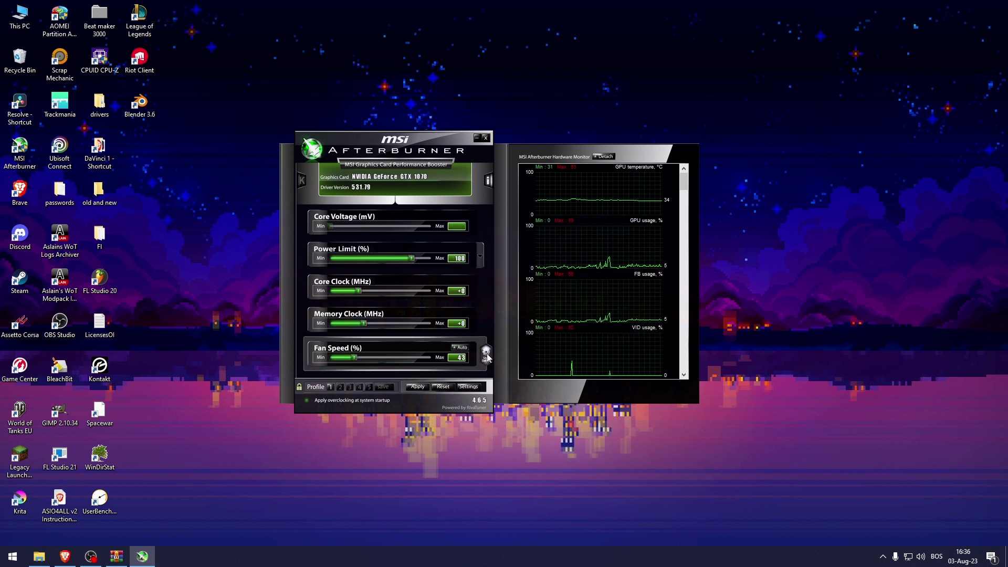
drag(354, 360, 425, 358)
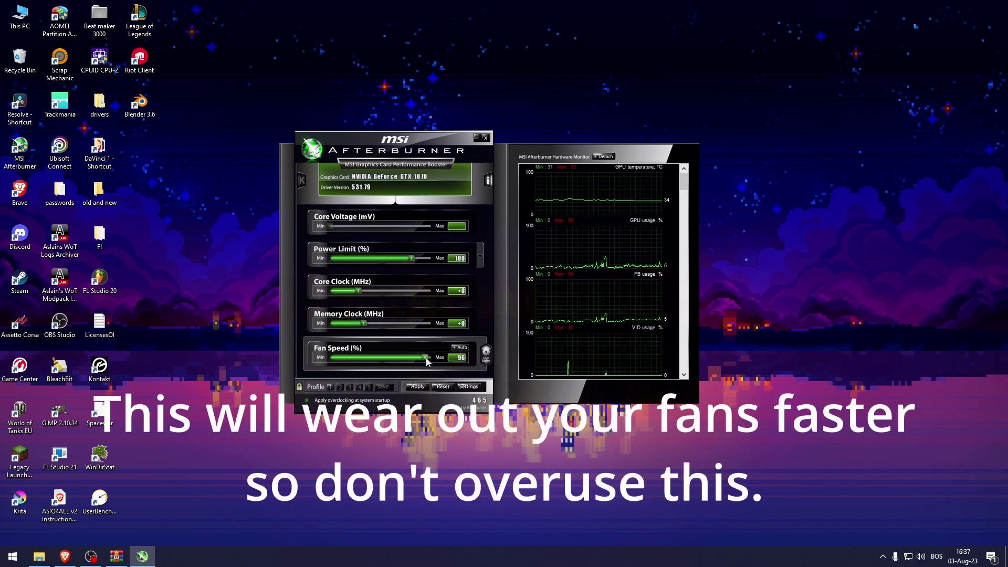
click(484, 353)
click(486, 354)
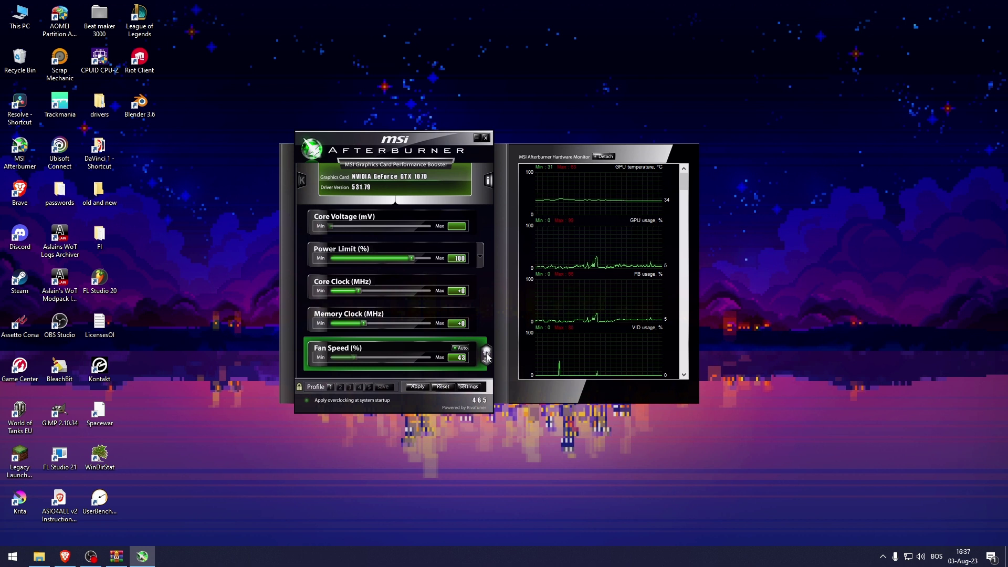
click(481, 137)
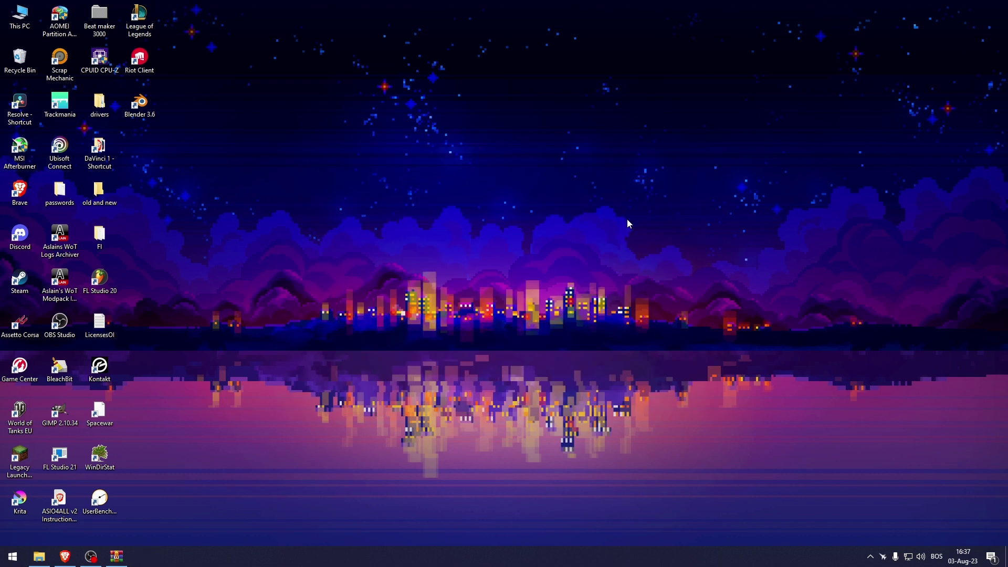